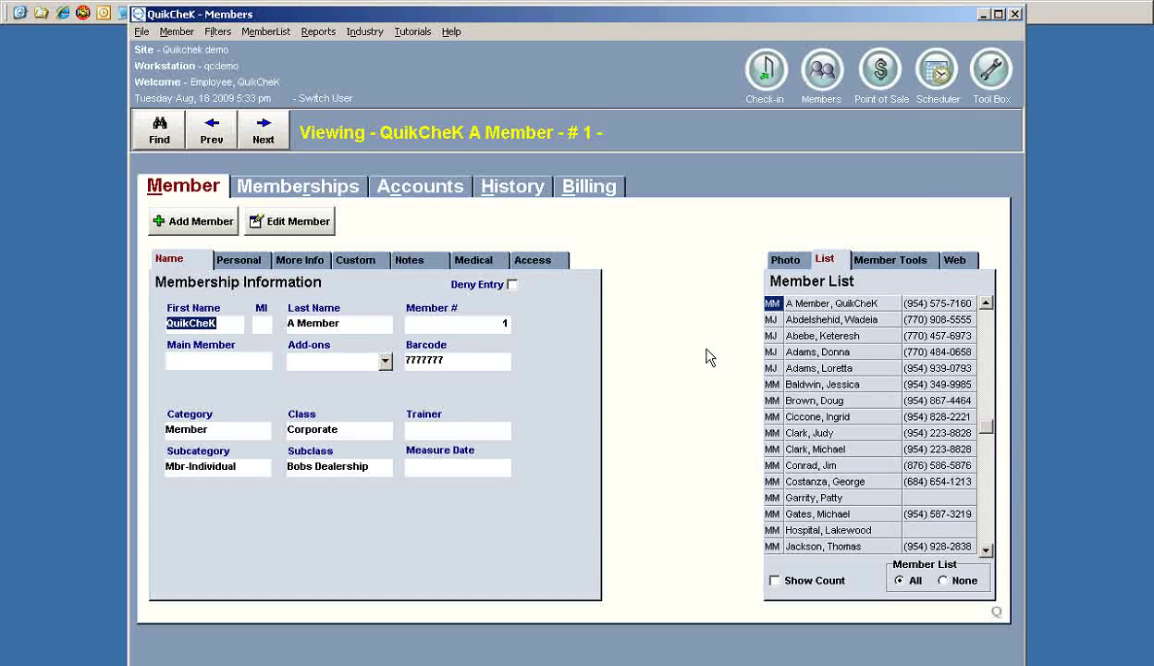
Open the Activity Report from the membership reports in the report viewer.
{"action": "left_click", "coordinate": [992, 76]}
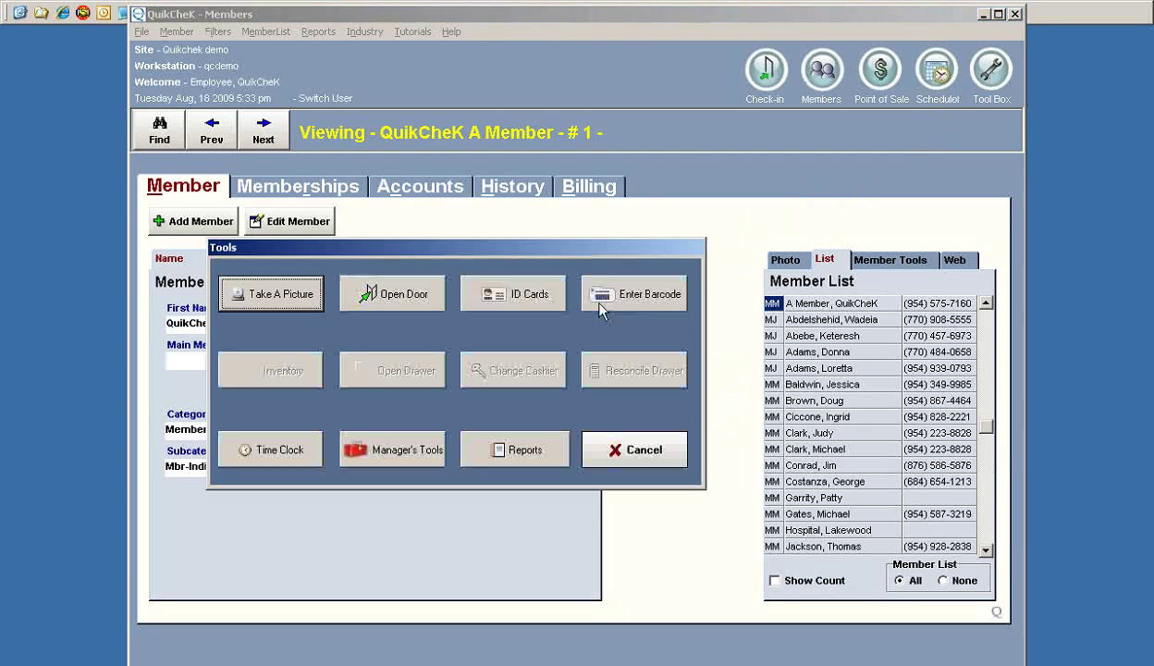
{"action": "left_click", "coordinate": [515, 453]}
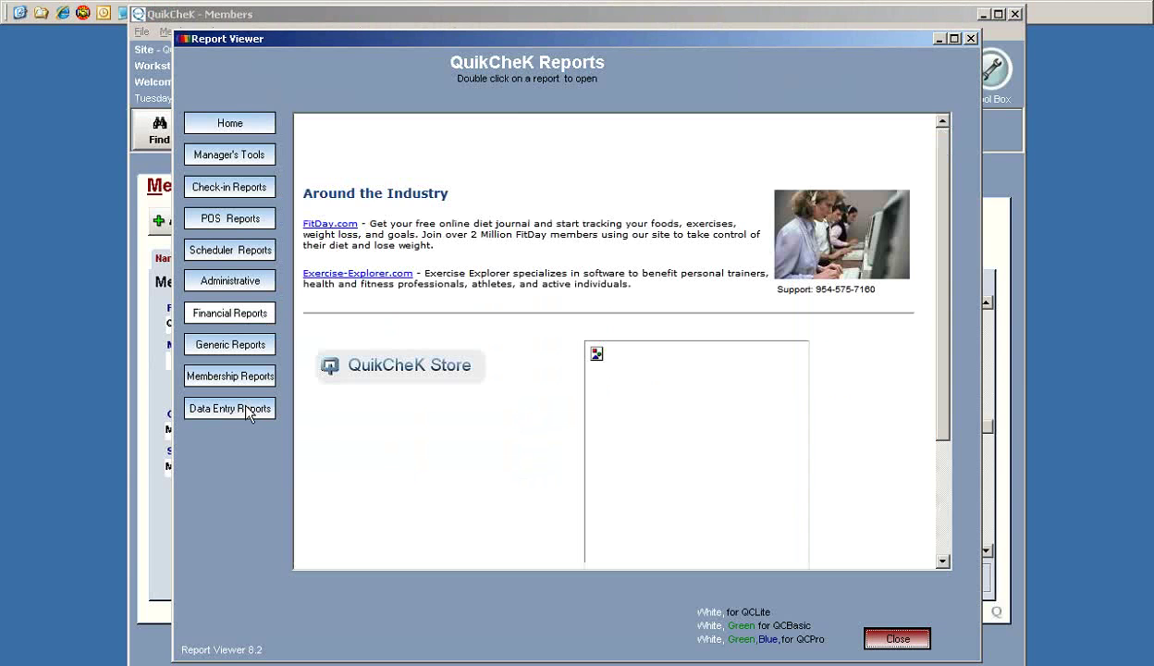
{"action": "left_click", "coordinate": [233, 376]}
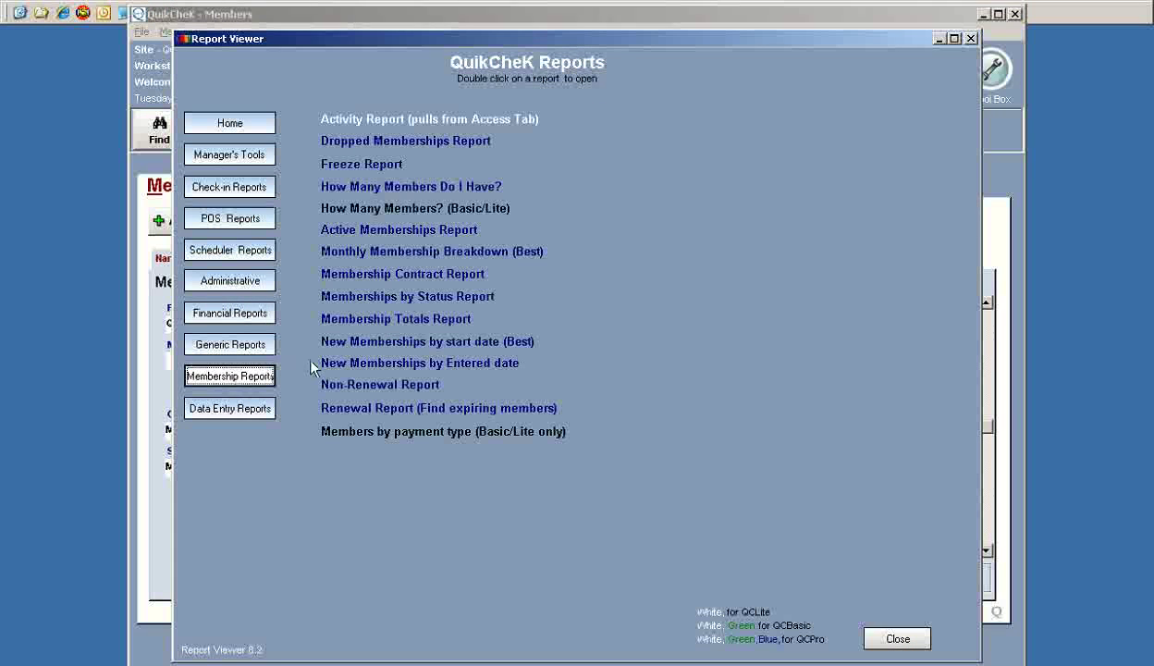
{"action": "double_click", "coordinate": [375, 125]}
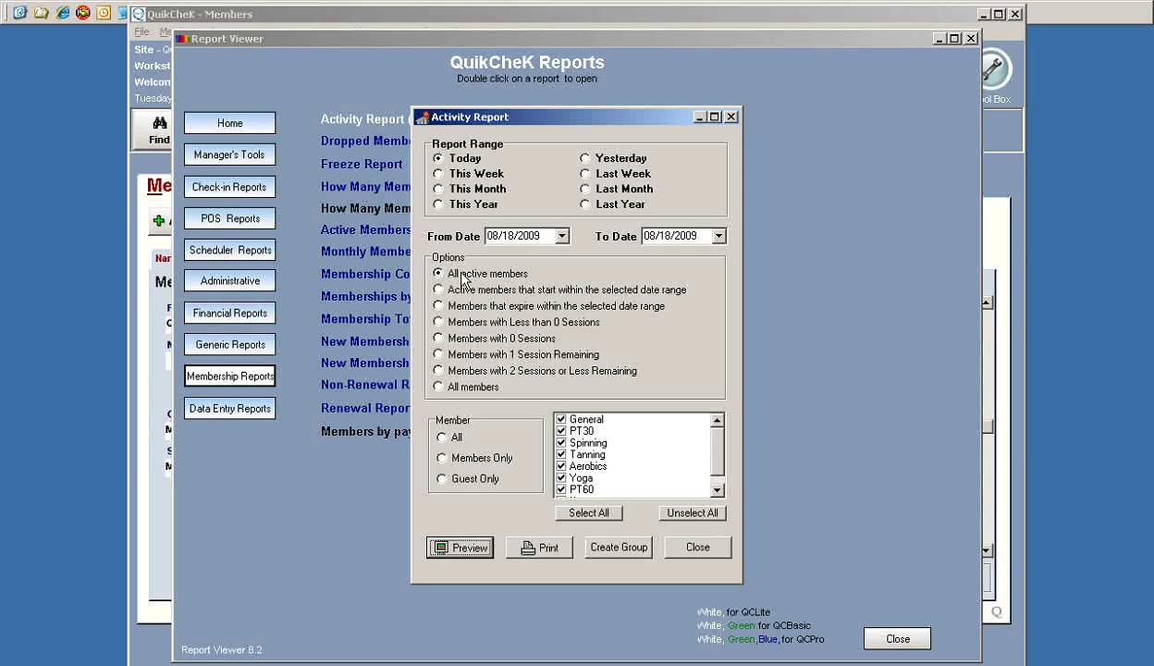
Limit the activity report to all active members and Members Only, and look through the included activities.
{"action": "left_click", "coordinate": [467, 274]}
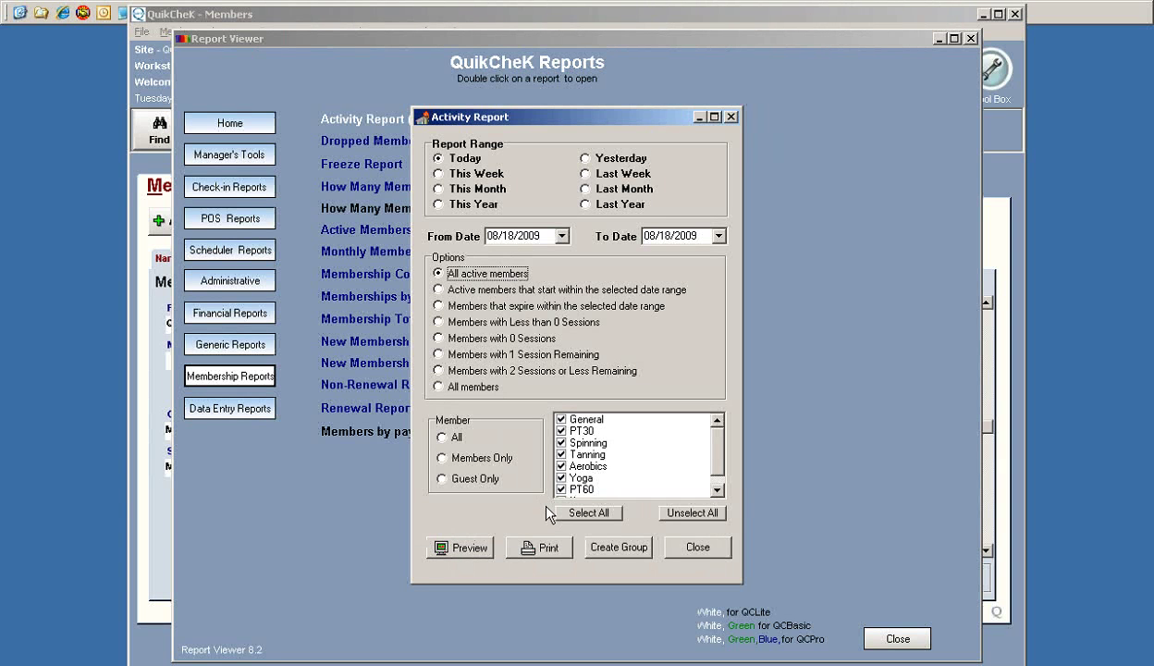
{"action": "left_click", "coordinate": [442, 459]}
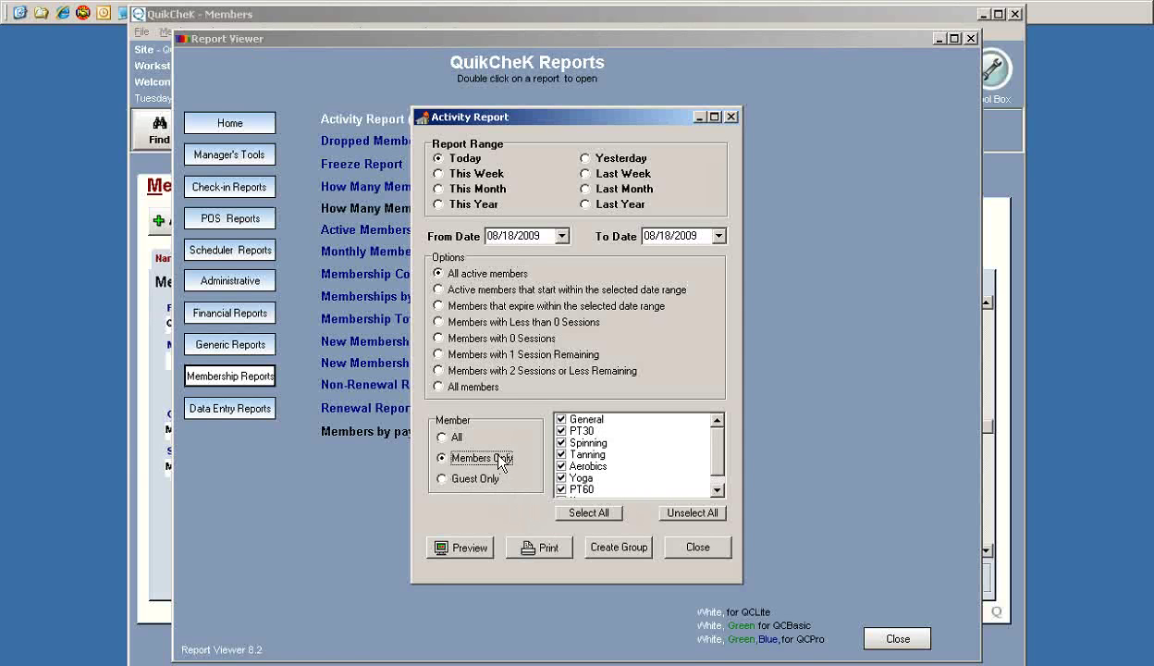
{"action": "scroll", "coordinate": [715, 467], "scroll_direction": "down", "scroll_amount": 1}
{"action": "scroll", "coordinate": [715, 467], "scroll_direction": "up", "scroll_amount": 1}
{"action": "scroll", "coordinate": [718, 460], "scroll_direction": "down", "scroll_amount": 1}
{"action": "scroll", "coordinate": [717, 459], "scroll_direction": "up", "scroll_amount": 1}
Create a group named "All Active August" from the report criteria and close the report windows.
{"action": "left_click", "coordinate": [619, 549]}
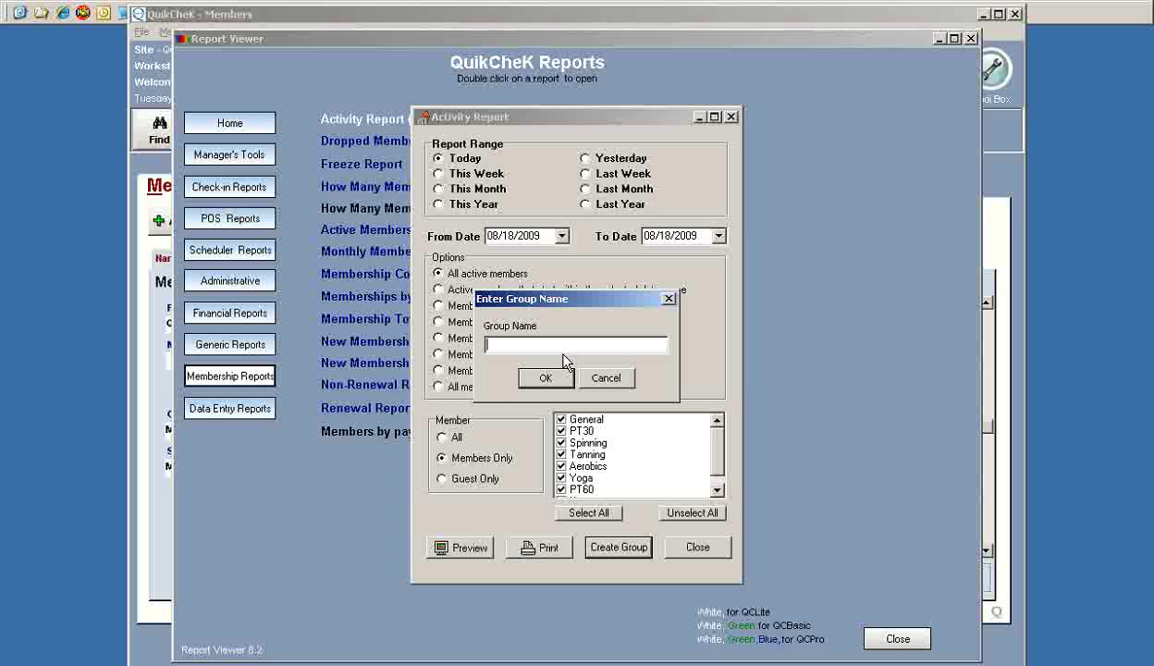
{"action": "type", "text": "All Active August"}
{"action": "left_click", "coordinate": [547, 377]}
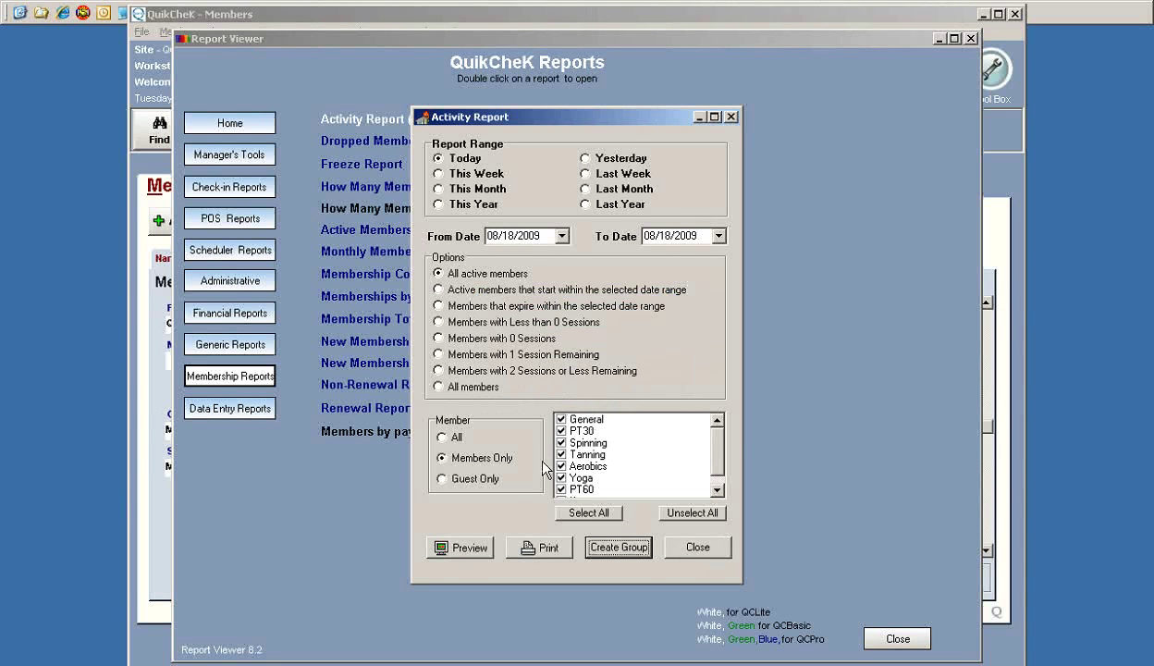
{"action": "left_click", "coordinate": [707, 548]}
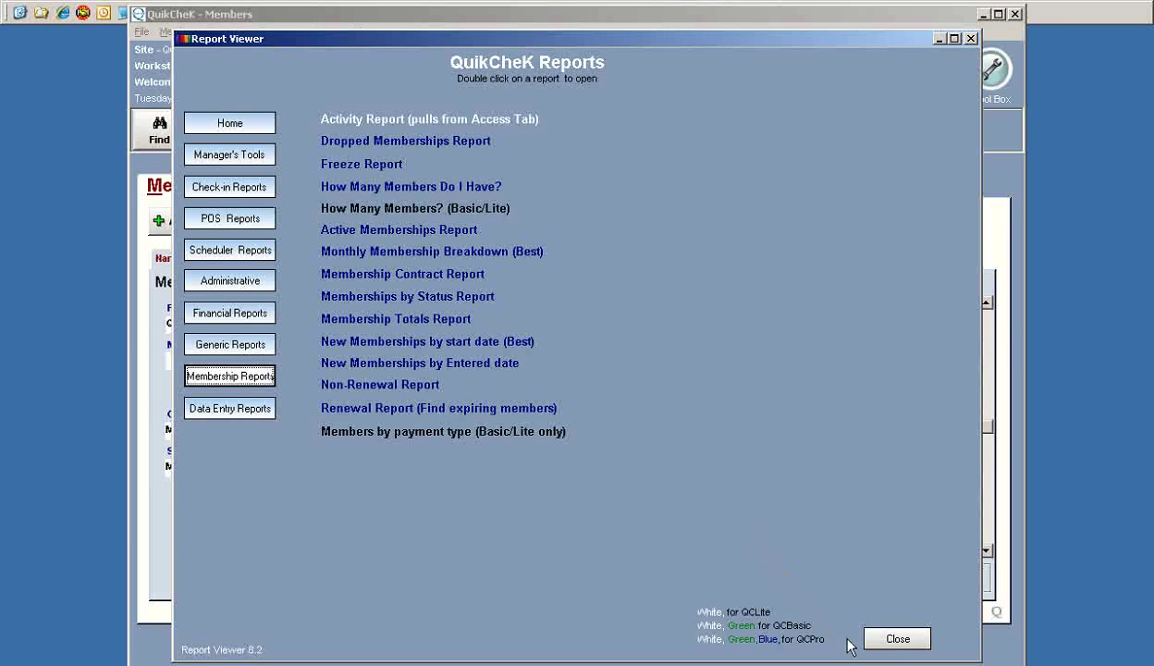
{"action": "left_click", "coordinate": [883, 640]}
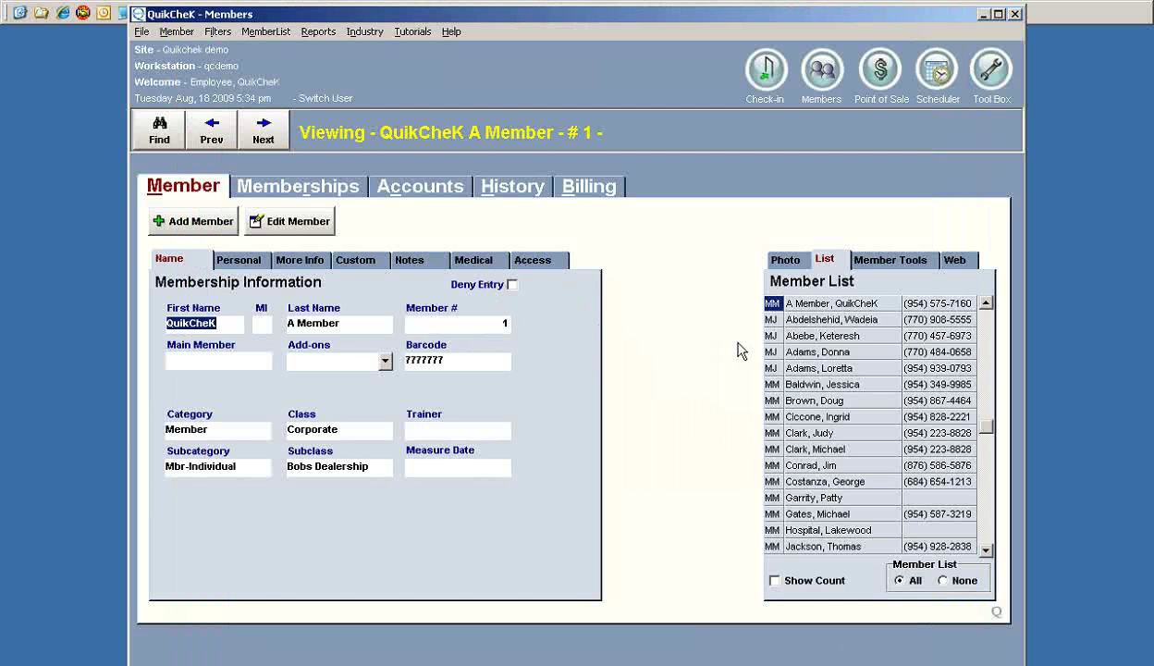
Look through several entries in the unfiltered member list and return to the first member.
{"action": "left_click", "coordinate": [814, 319]}
{"action": "left_click", "coordinate": [819, 384]}
{"action": "left_click", "coordinate": [816, 449]}
{"action": "left_click", "coordinate": [818, 513]}
{"action": "left_click", "coordinate": [819, 384]}
{"action": "left_click", "coordinate": [814, 319]}
{"action": "left_click", "coordinate": [813, 303]}
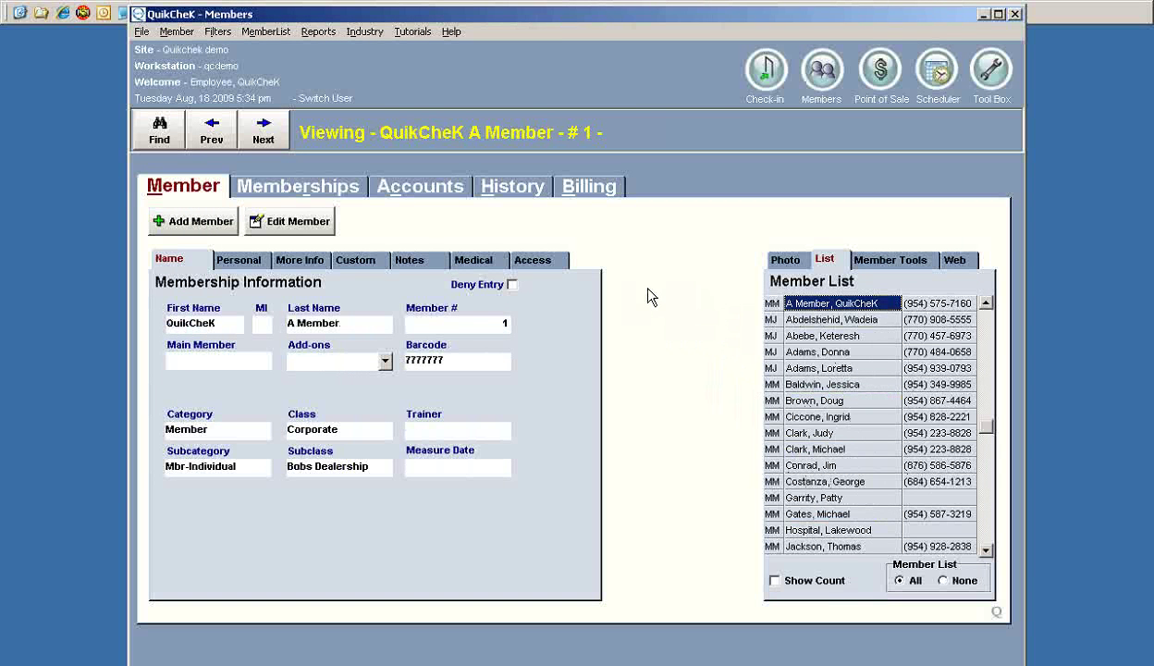
Apply the All Active August group to the member list and close the list operations dialog.
{"action": "left_click", "coordinate": [266, 32]}
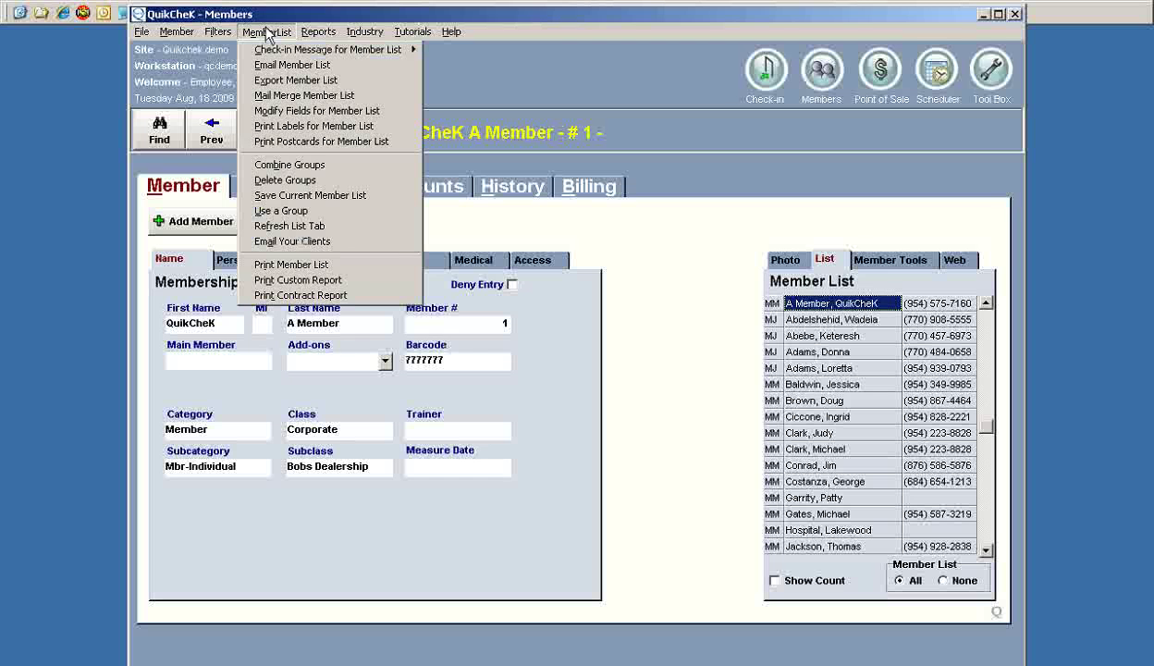
{"action": "left_click", "coordinate": [349, 219]}
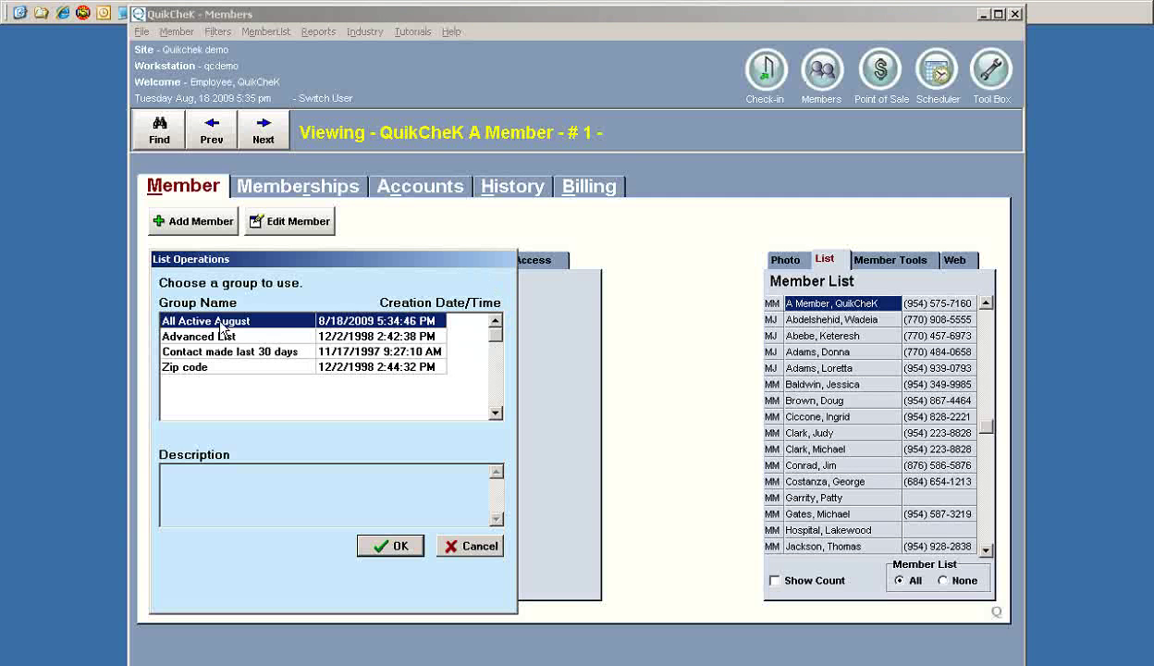
{"action": "left_click", "coordinate": [390, 548]}
{"action": "left_click", "coordinate": [470, 597]}
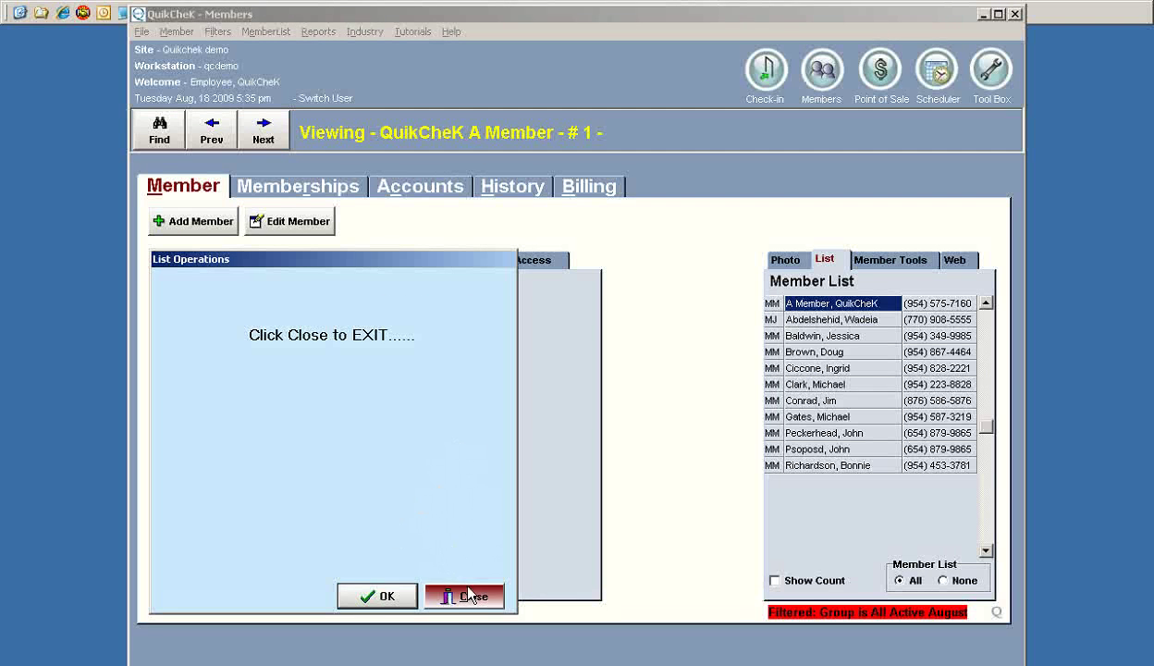
Examine the activity access of several members in the filtered list.
{"action": "left_click", "coordinate": [801, 319]}
{"action": "left_click", "coordinate": [816, 336]}
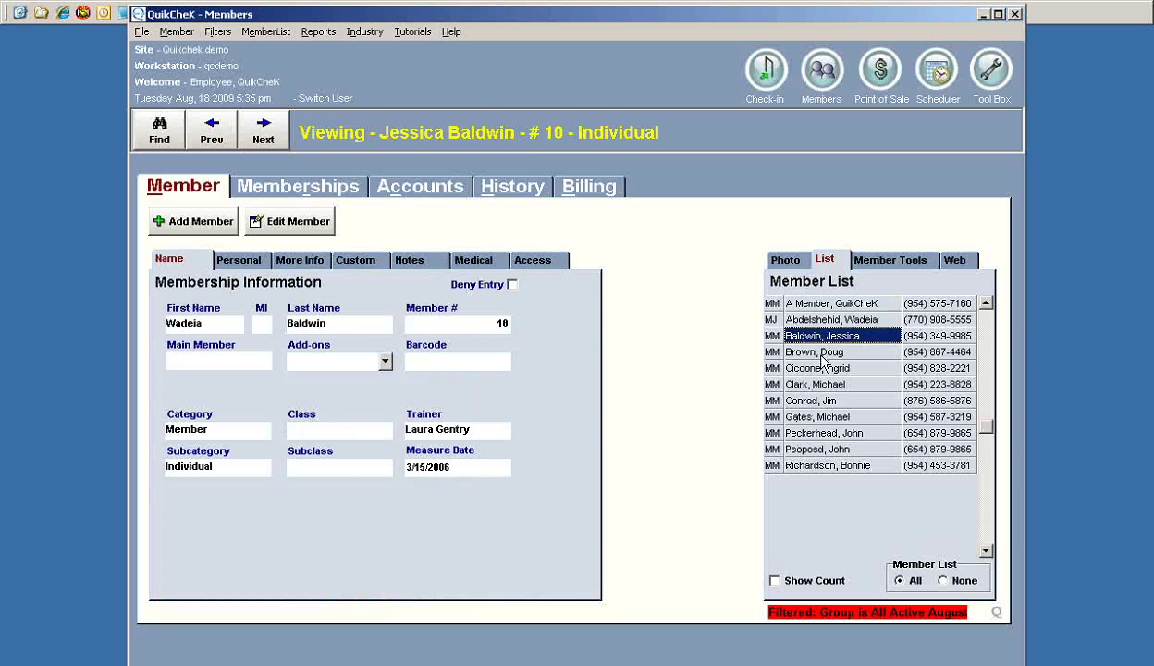
{"action": "left_click", "coordinate": [816, 464]}
{"action": "left_click", "coordinate": [533, 259]}
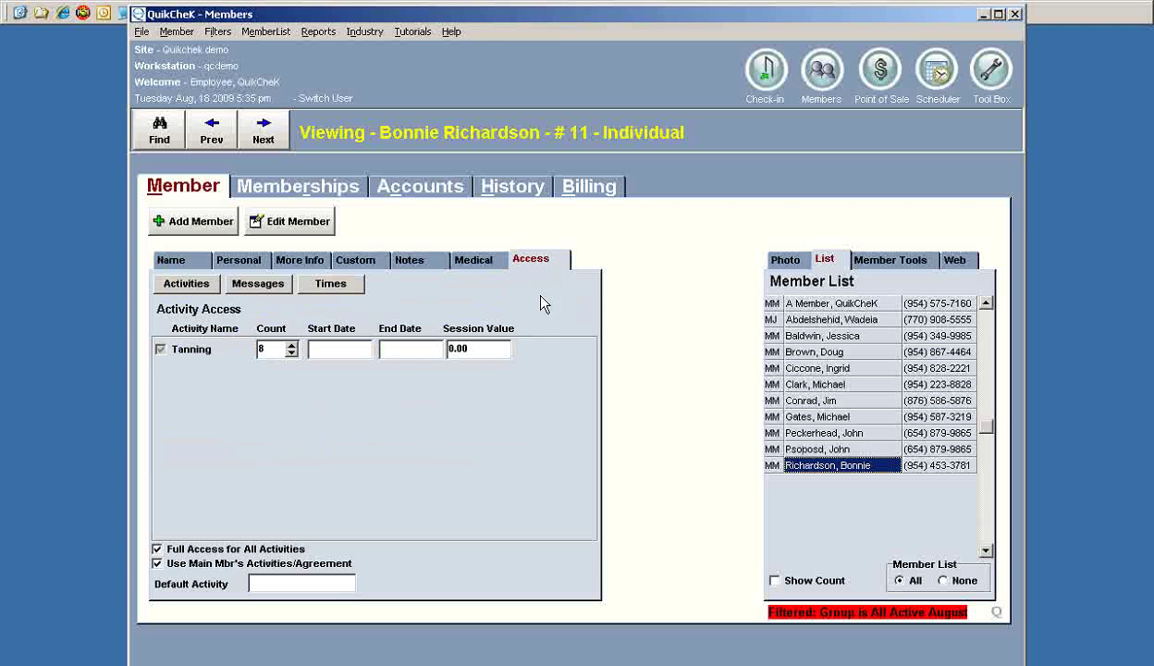
{"action": "key", "text": "Tab"}
{"action": "left_click", "coordinate": [819, 449]}
{"action": "left_click", "coordinate": [821, 433]}
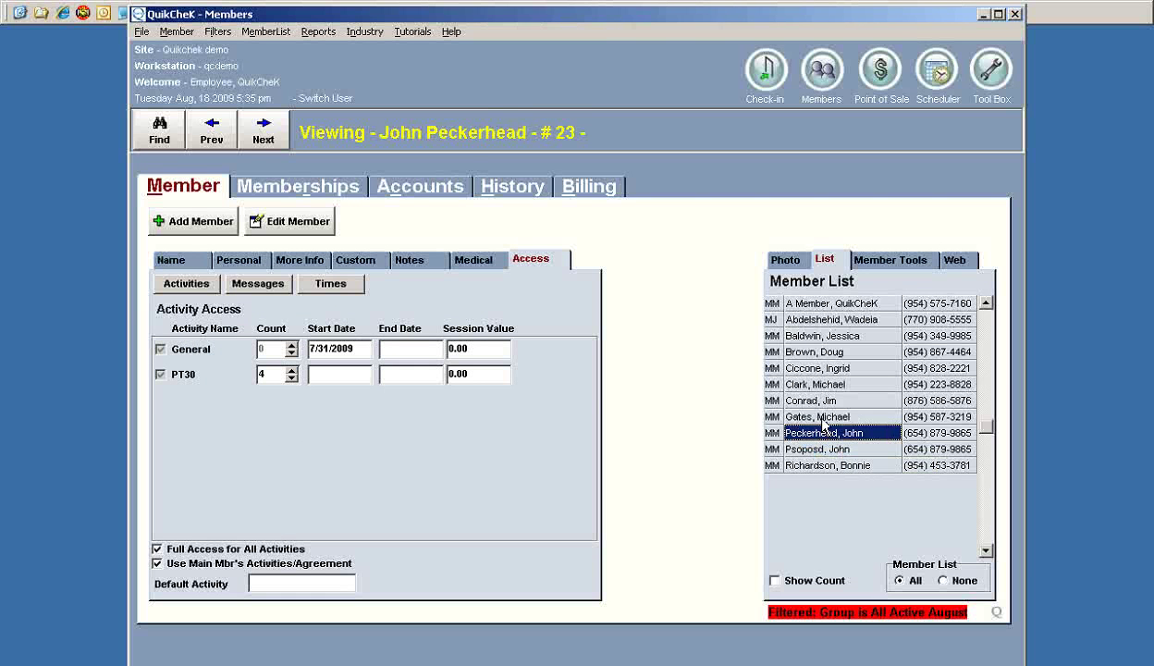
{"action": "left_click", "coordinate": [823, 417]}
{"action": "left_click", "coordinate": [807, 400]}
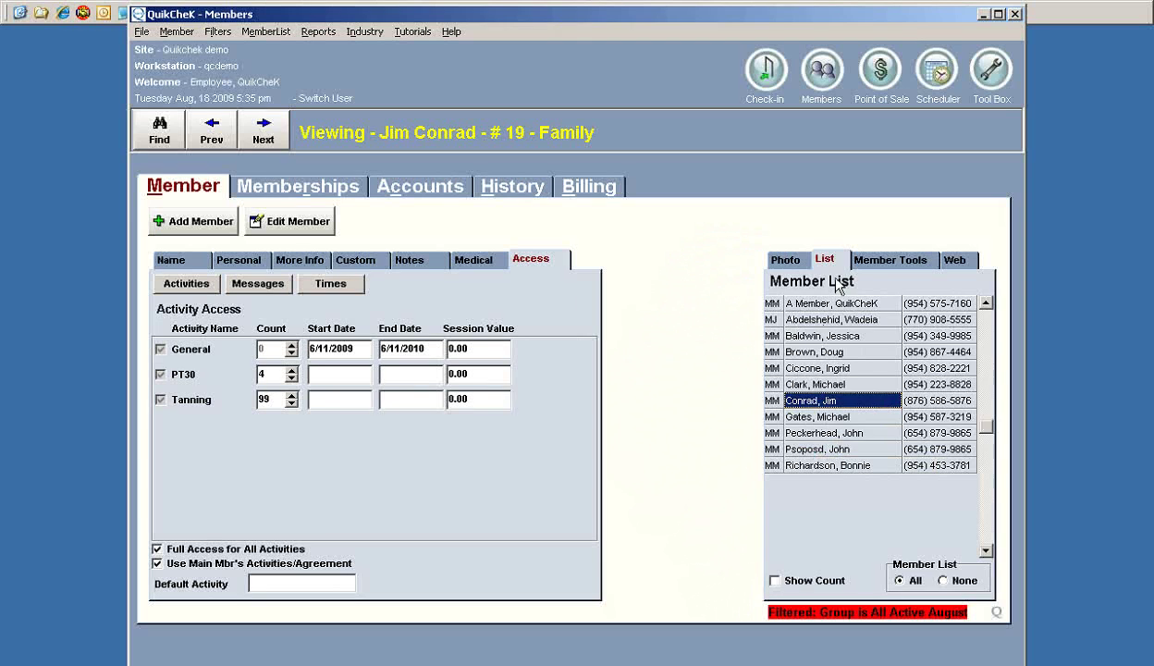
View the current member's photo and name details, and return to the first member in the filtered list.
{"action": "left_click", "coordinate": [785, 260]}
{"action": "left_click", "coordinate": [176, 259]}
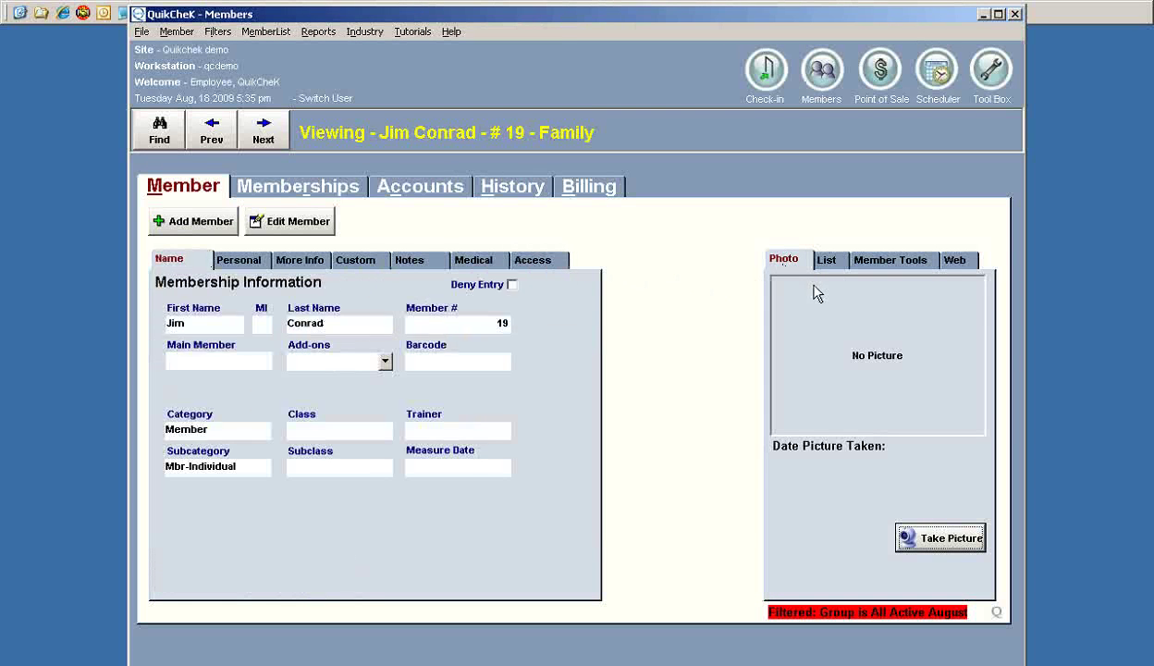
{"action": "left_click", "coordinate": [843, 261]}
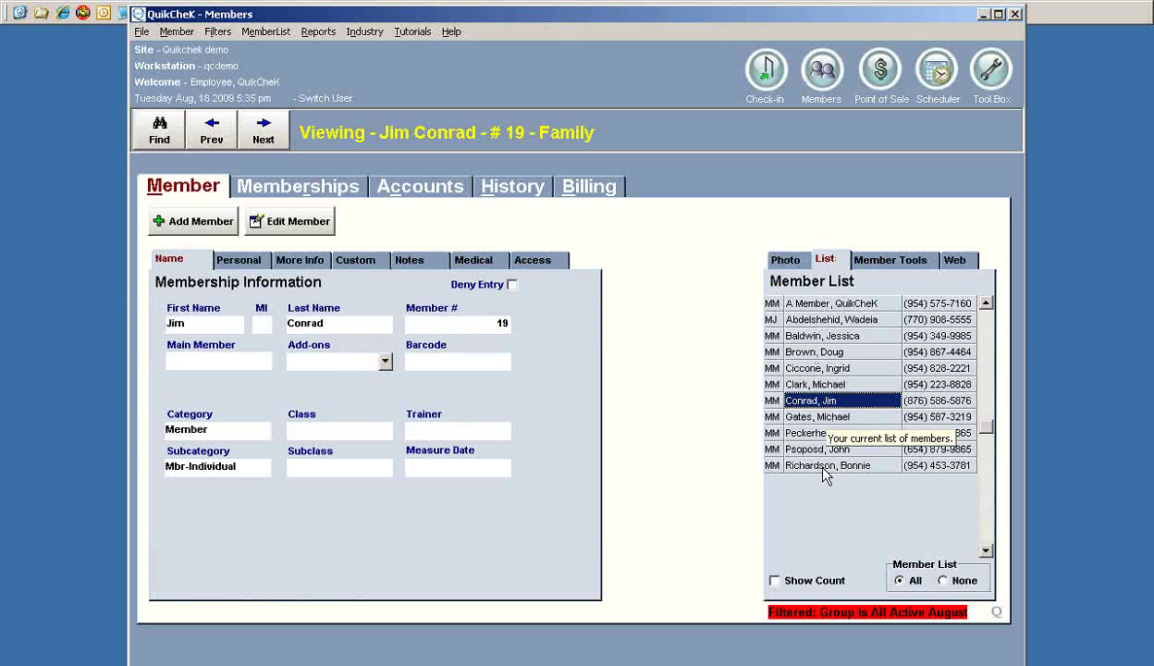
{"action": "left_click", "coordinate": [787, 303]}
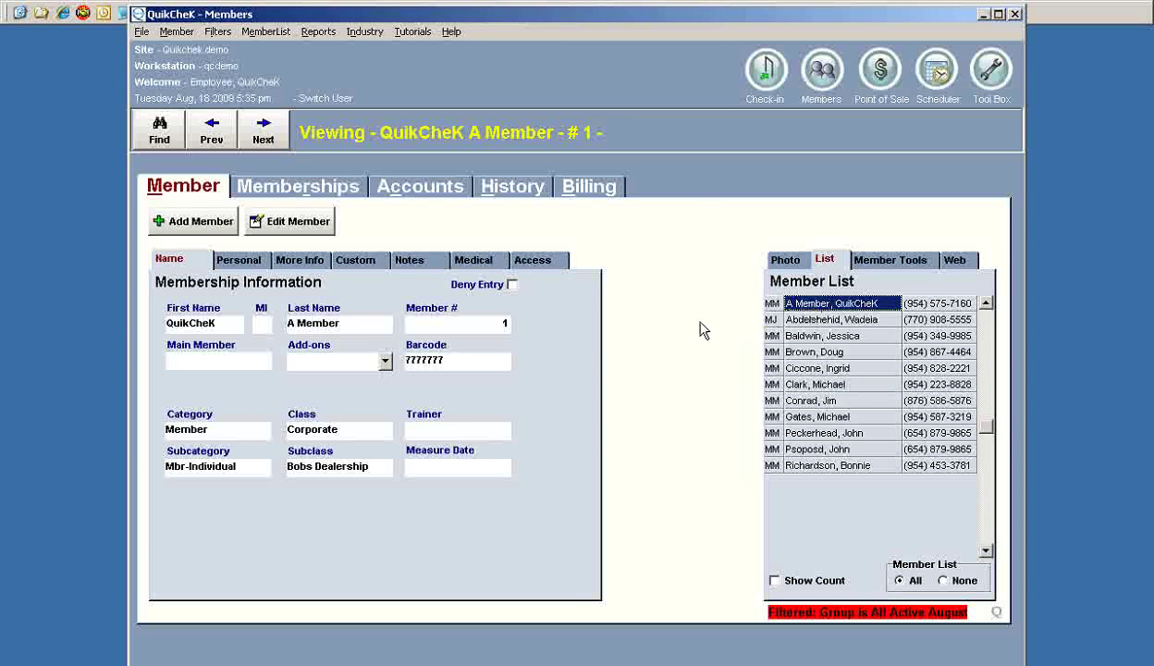
Start exporting the filtered member list, with C:\august.csv as the export file name.
{"action": "left_click", "coordinate": [262, 34]}
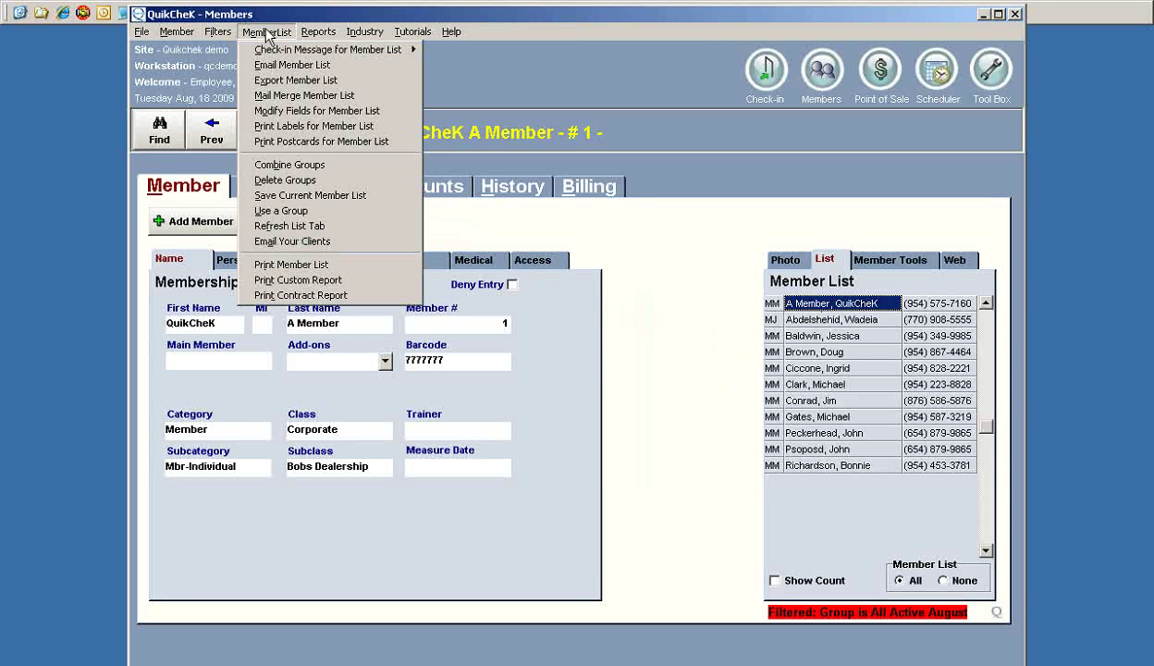
{"action": "left_click", "coordinate": [352, 83]}
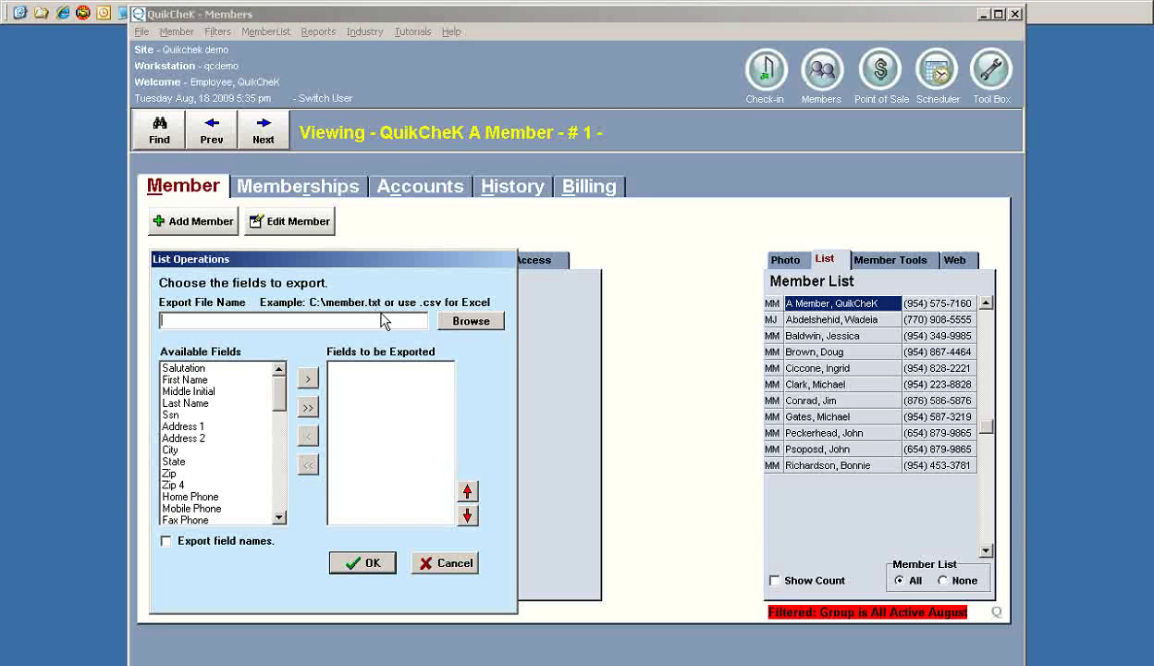
{"action": "type", "text": "C:\\august.csv"}
{"action": "key", "text": "Tab"}
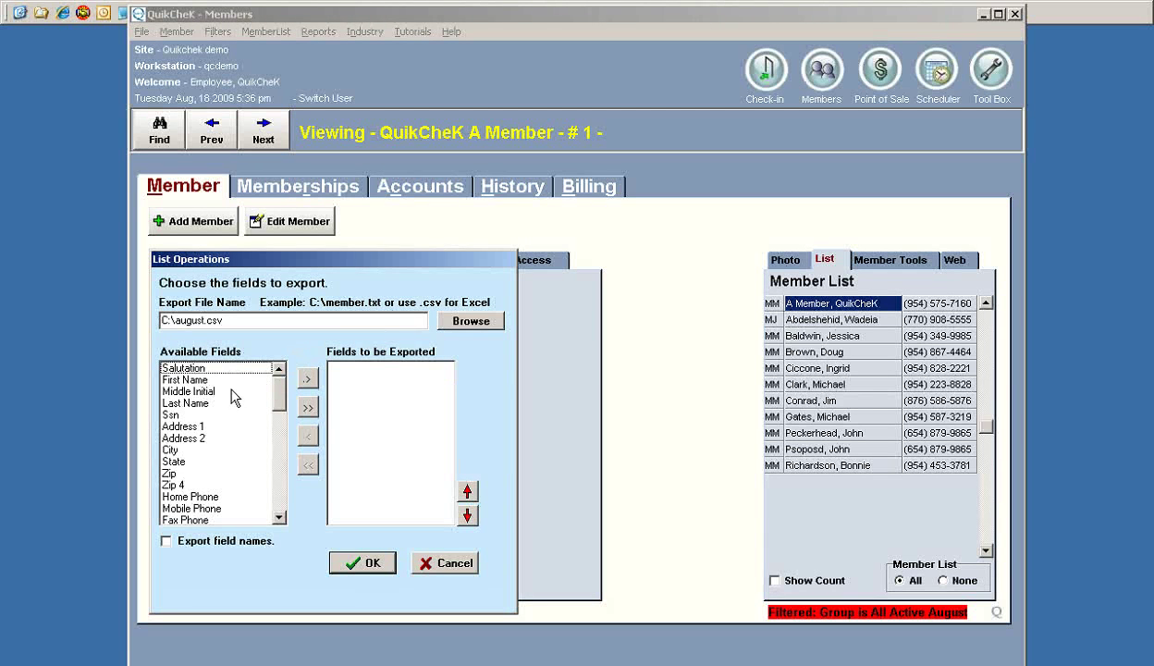
Choose First Name, Last Name and Email as the fields to export, and include the field names.
{"action": "left_click", "coordinate": [206, 378]}
{"action": "left_click", "coordinate": [310, 379]}
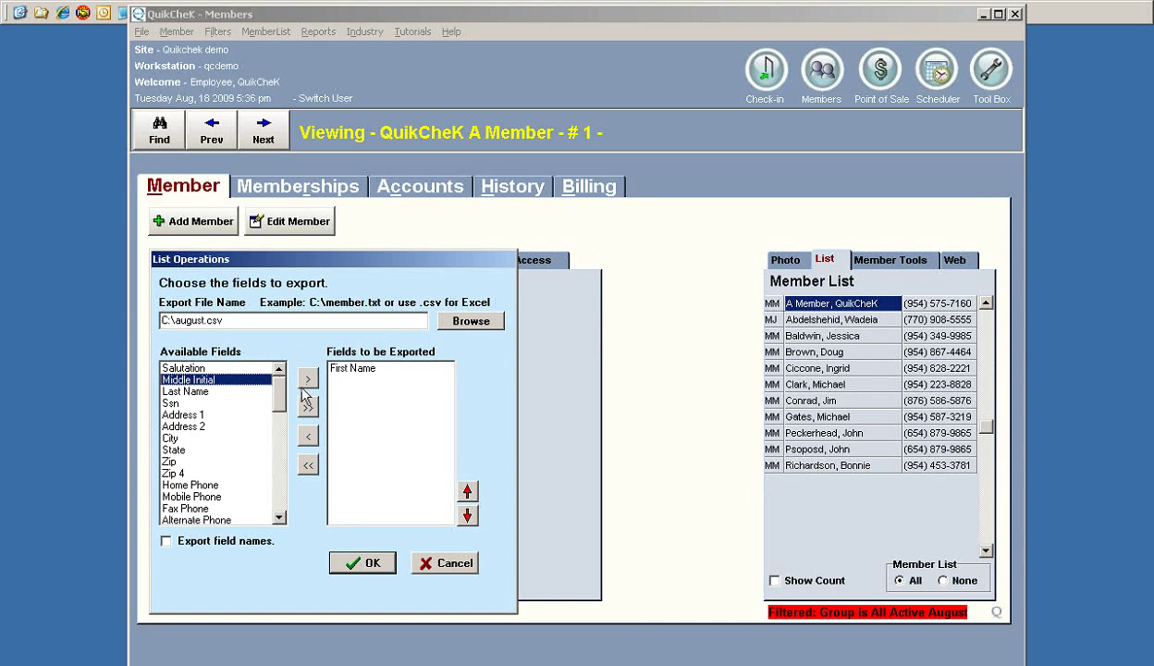
{"action": "double_click", "coordinate": [219, 393]}
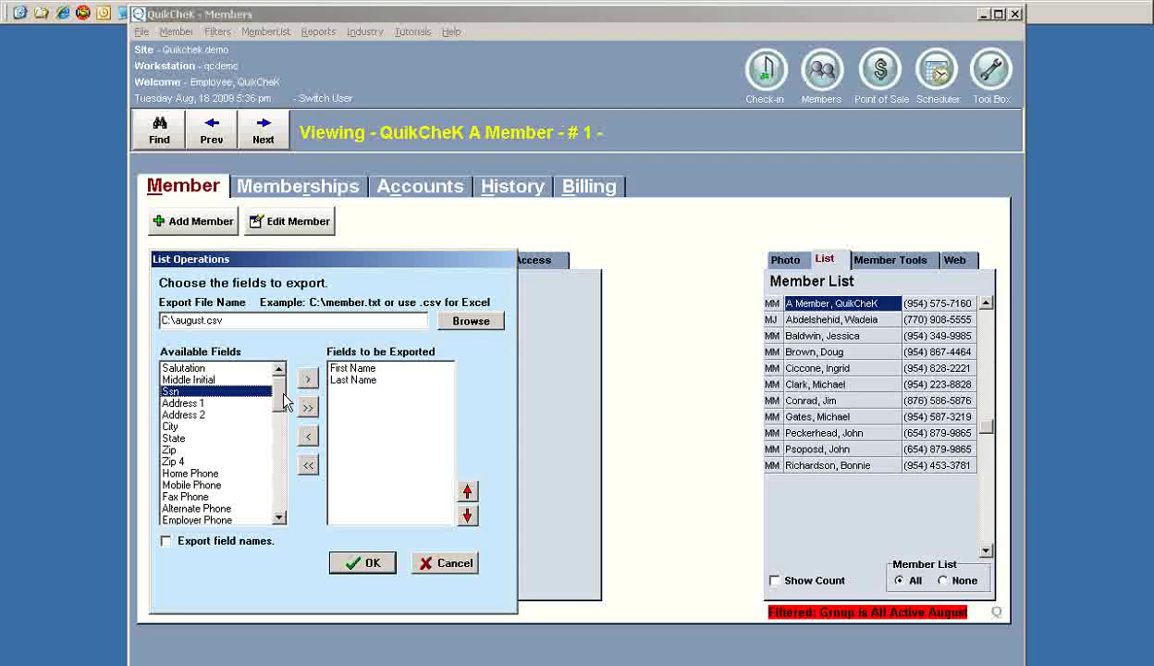
{"action": "left_click_drag", "start_coordinate": [284, 403], "coordinate": [286, 480]}
{"action": "left_click", "coordinate": [184, 479]}
{"action": "left_click", "coordinate": [308, 378]}
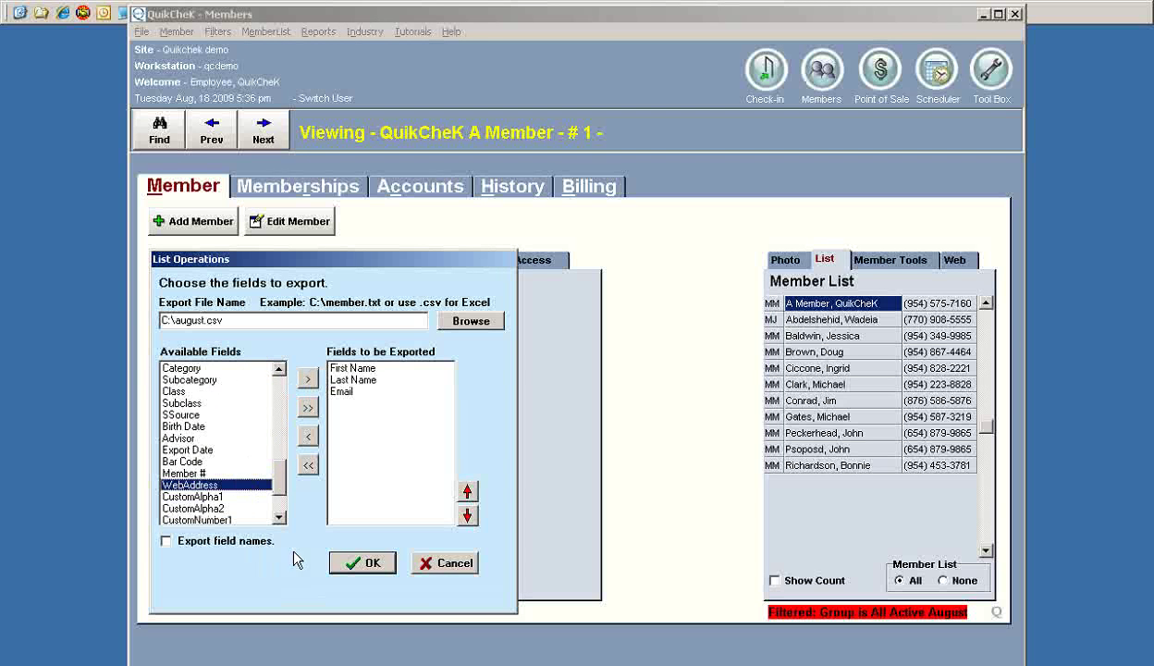
{"action": "left_click", "coordinate": [169, 541]}
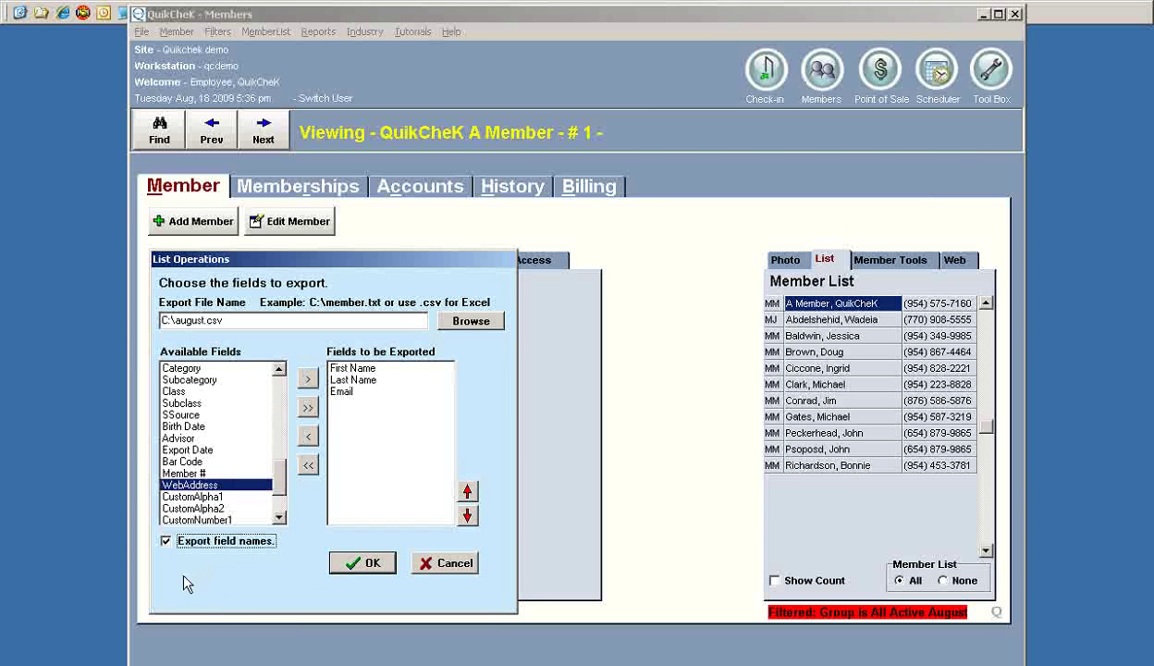
Run the member list export and close the list operations dialog.
{"action": "left_click", "coordinate": [351, 572]}
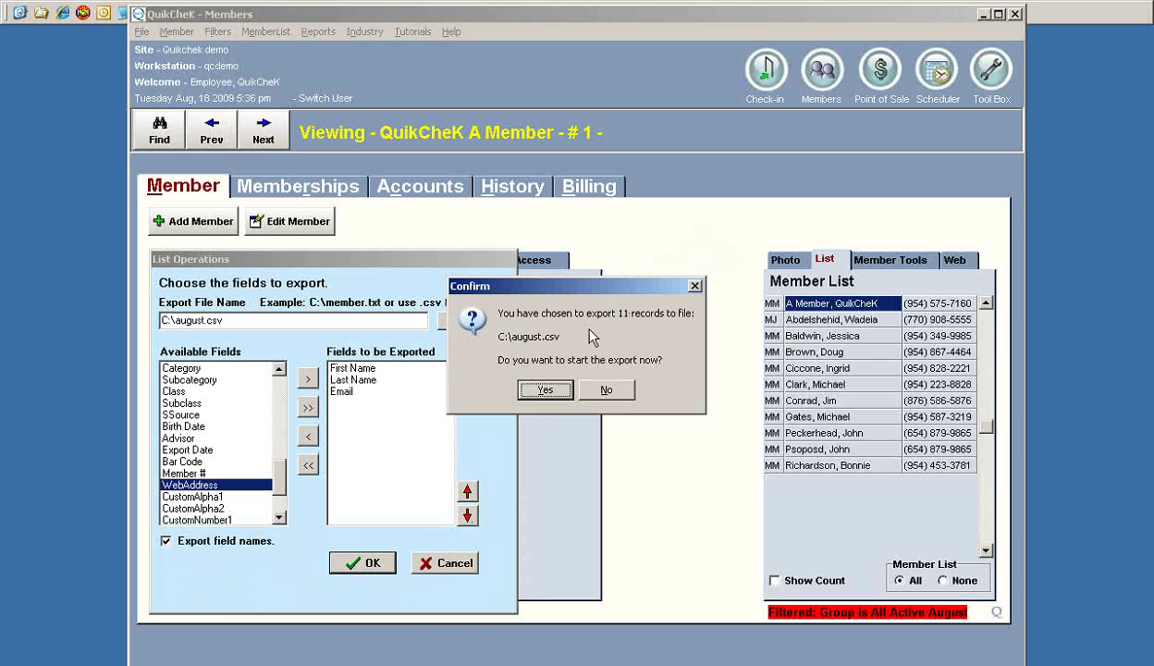
{"action": "left_click", "coordinate": [558, 392]}
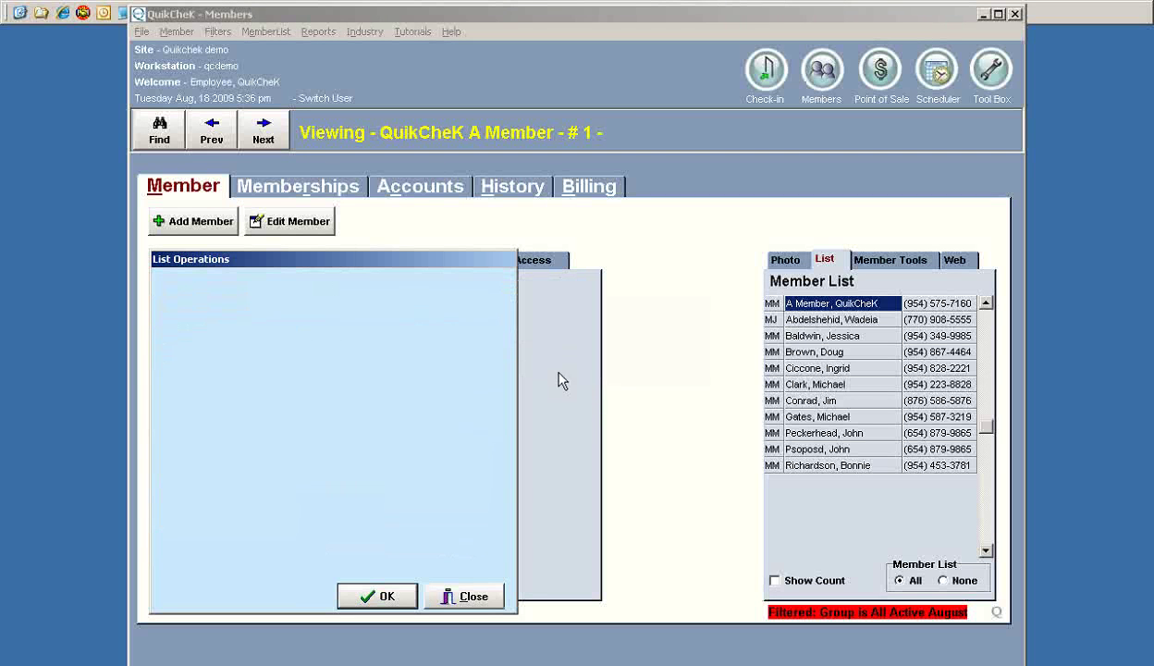
{"action": "left_click", "coordinate": [482, 599]}
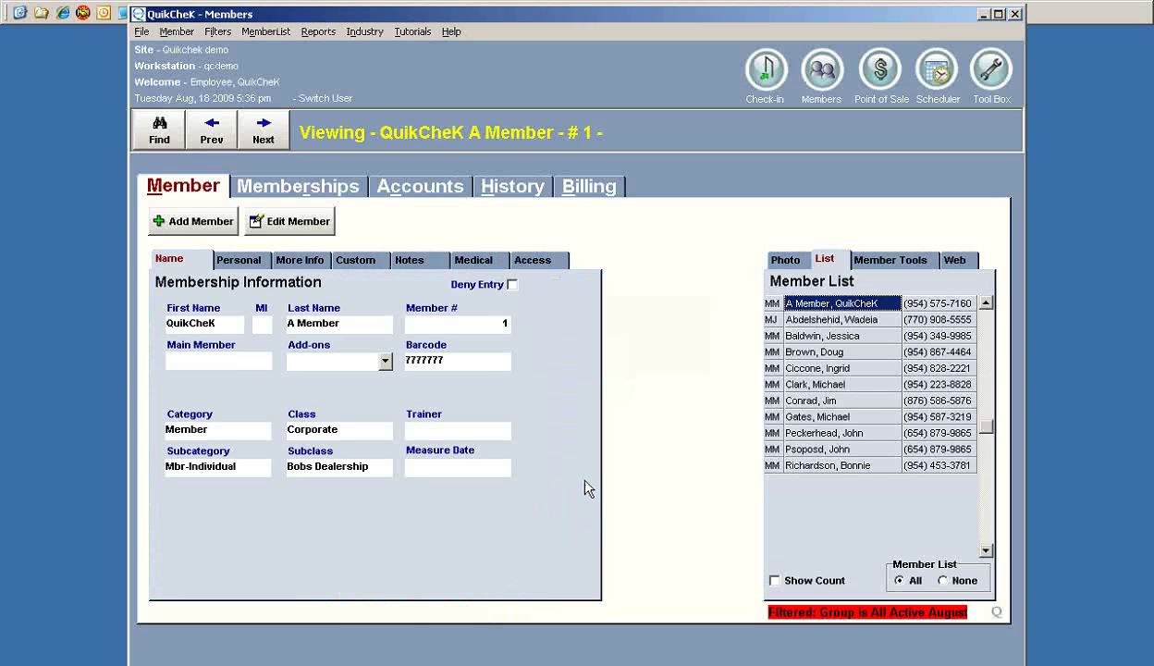
Leave QuikCheK, browse the C: drive in Windows Explorer and open august.csv in Excel.
{"action": "key", "text": "alt+F4"}
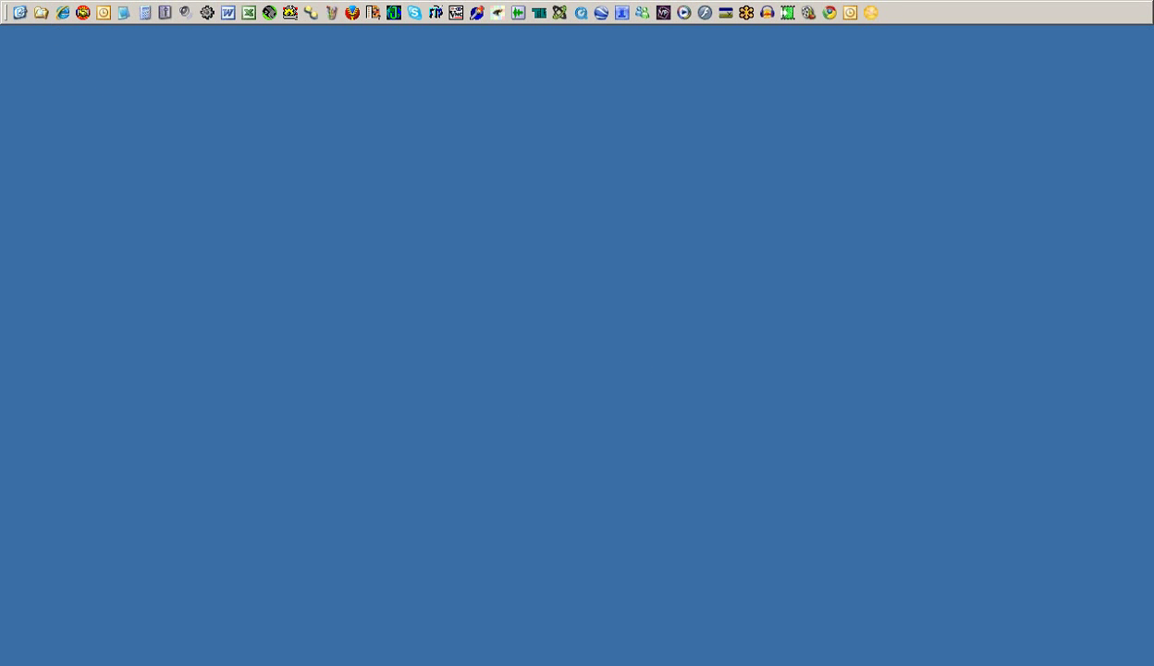
{"action": "key", "text": "super+e"}
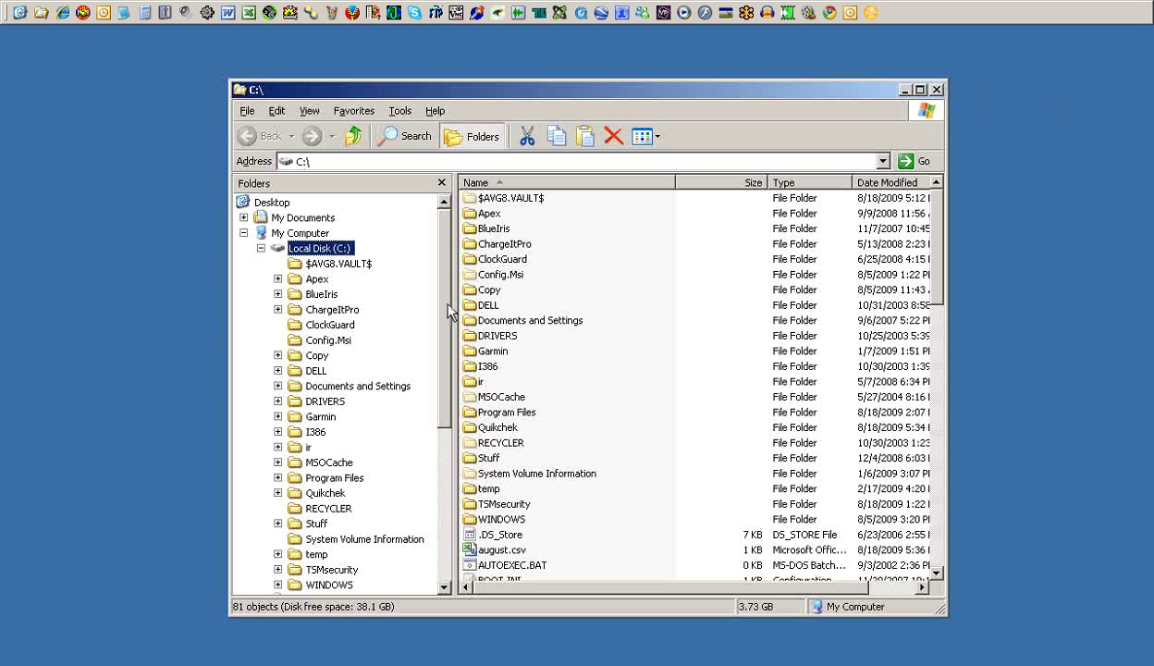
{"action": "left_click", "coordinate": [505, 559]}
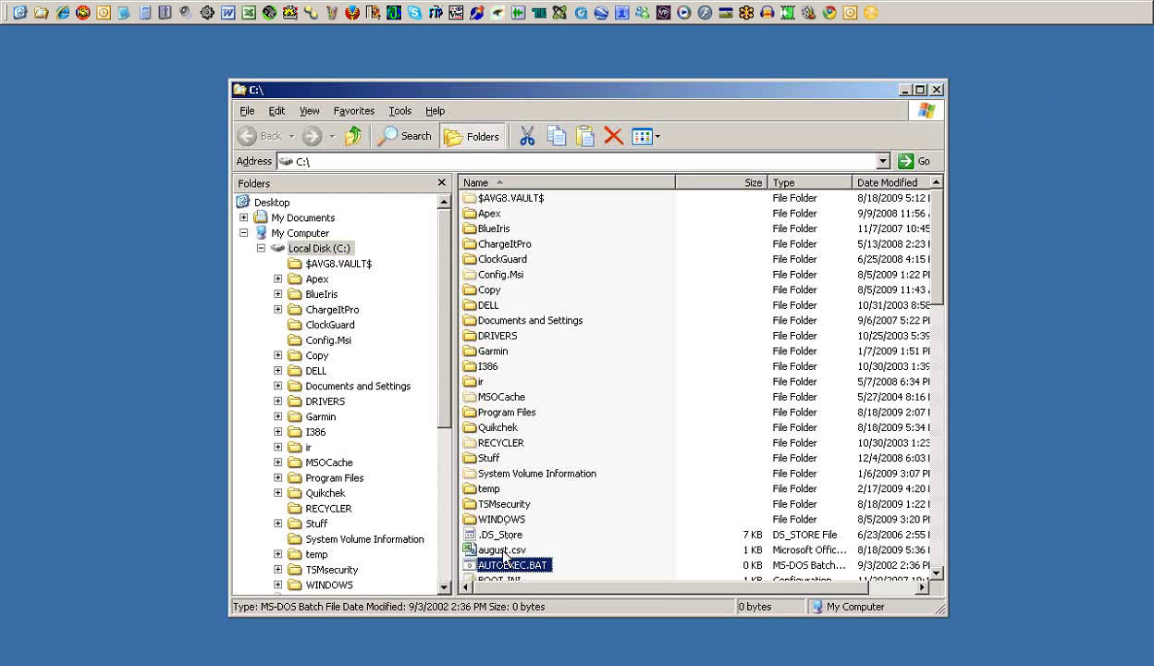
{"action": "double_click", "coordinate": [504, 550]}
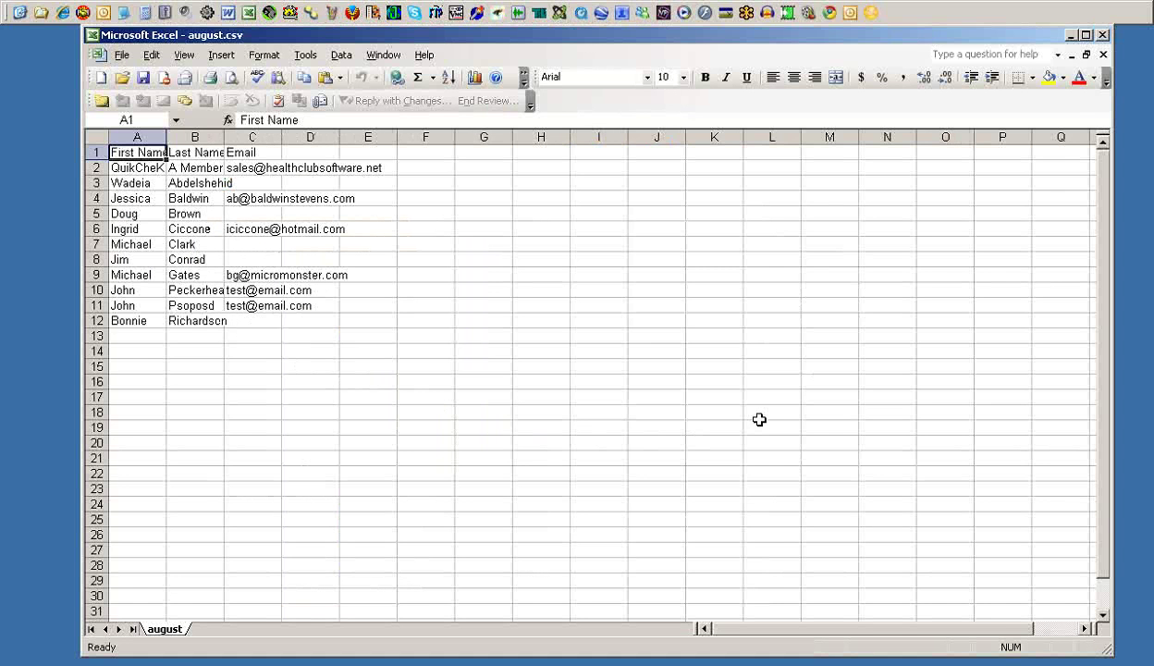
Close august.csv in Excel and the C: drive Explorer window, and return to the QuikCheK member screen.
{"action": "left_click", "coordinate": [1100, 34]}
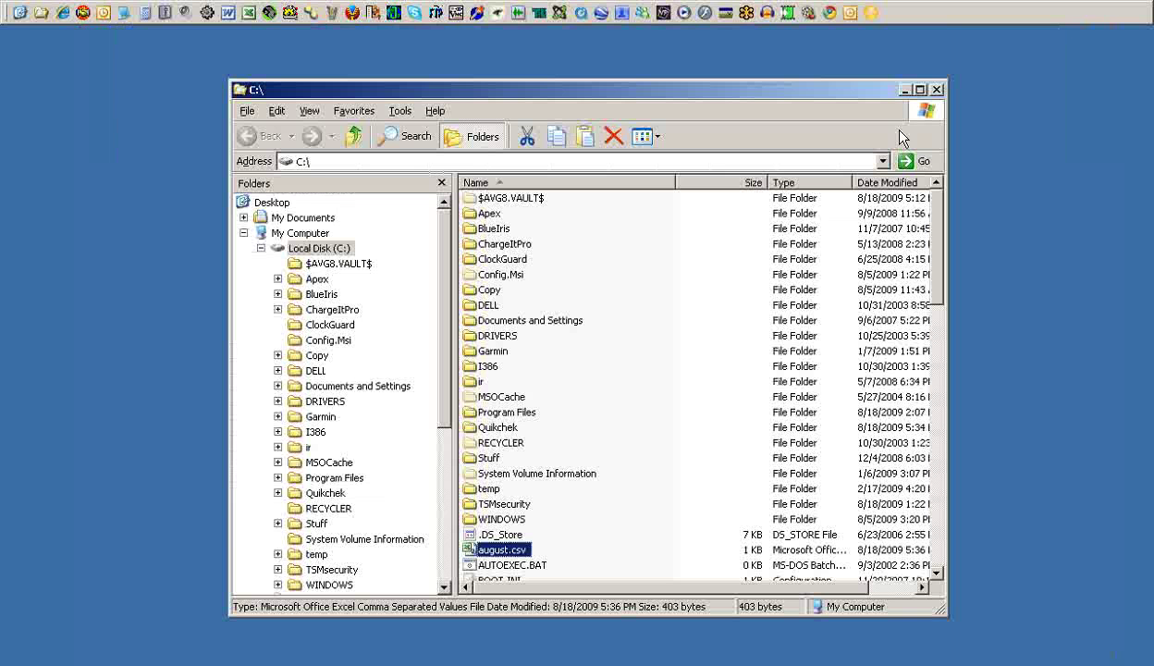
{"action": "left_click", "coordinate": [918, 83]}
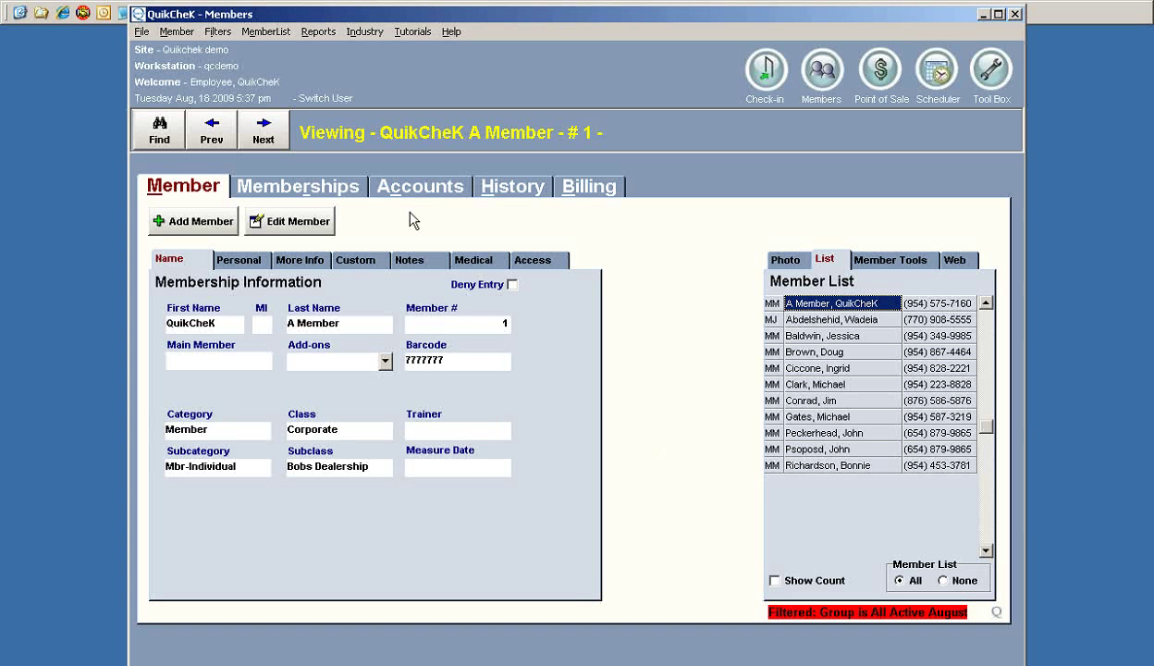
Filter the member list with the standard query "36 - Members with Email Addresses".
{"action": "left_click", "coordinate": [218, 31]}
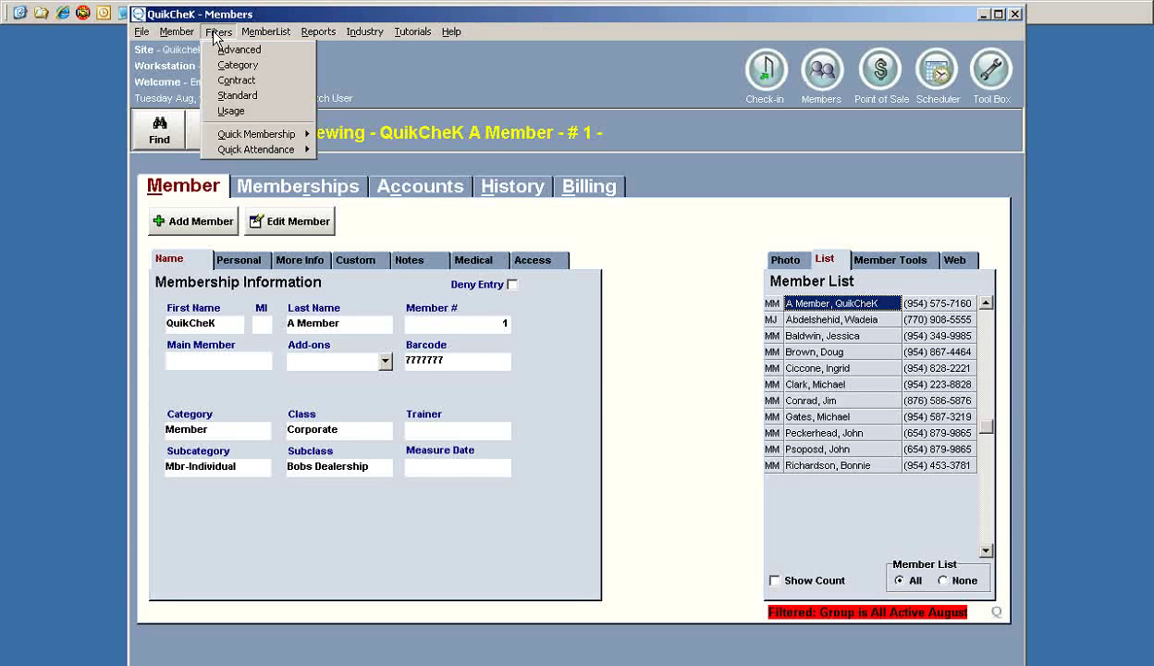
{"action": "left_click", "coordinate": [237, 96]}
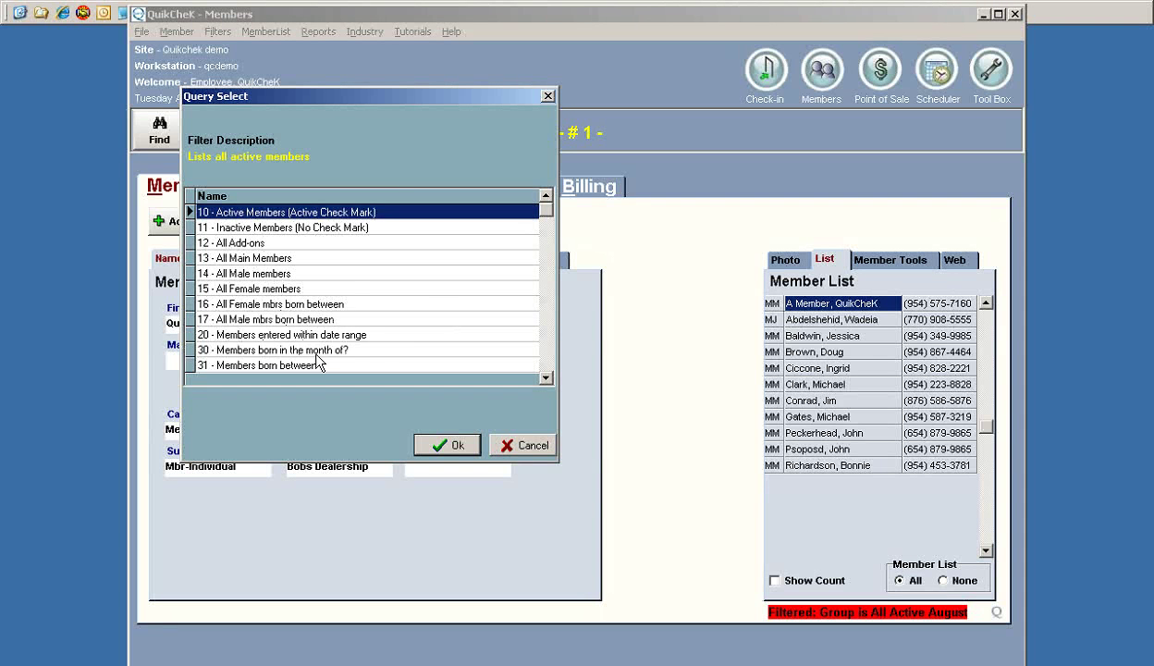
{"action": "left_click", "coordinate": [546, 348]}
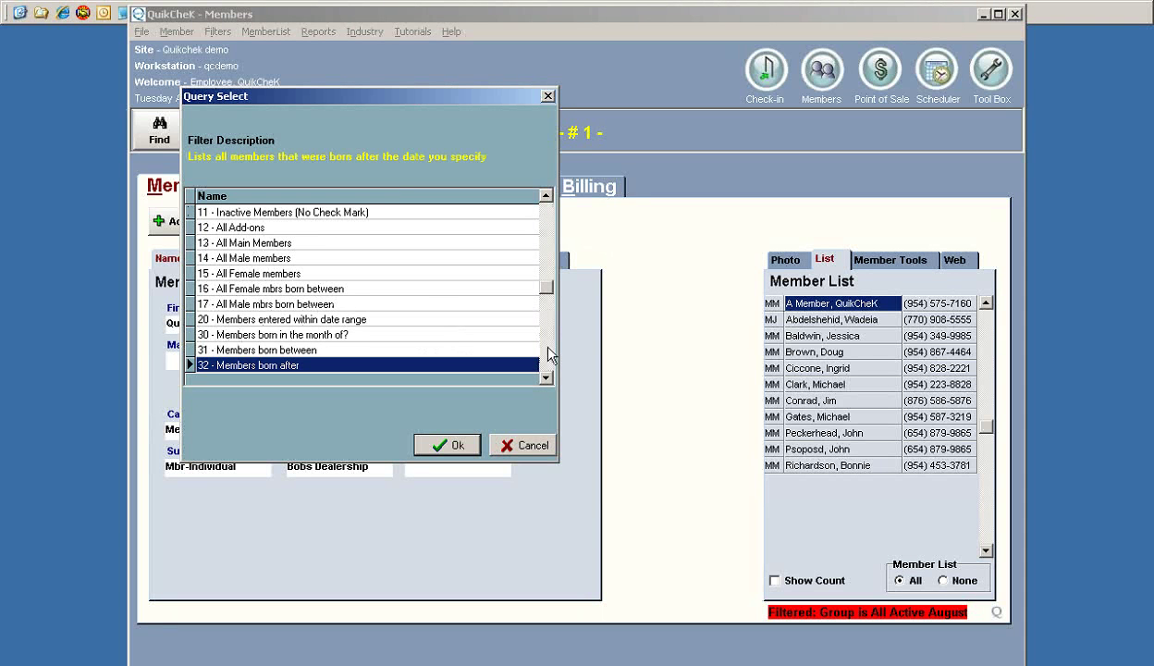
{"action": "left_click", "coordinate": [551, 355]}
{"action": "left_click", "coordinate": [270, 258]}
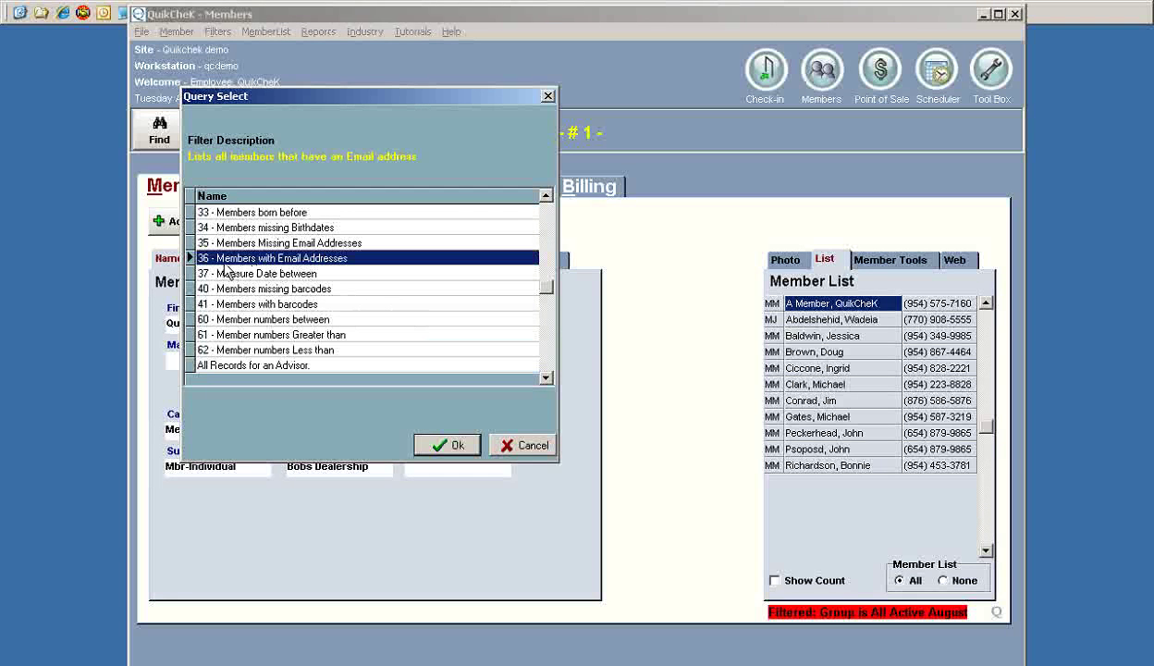
{"action": "left_click", "coordinate": [461, 446]}
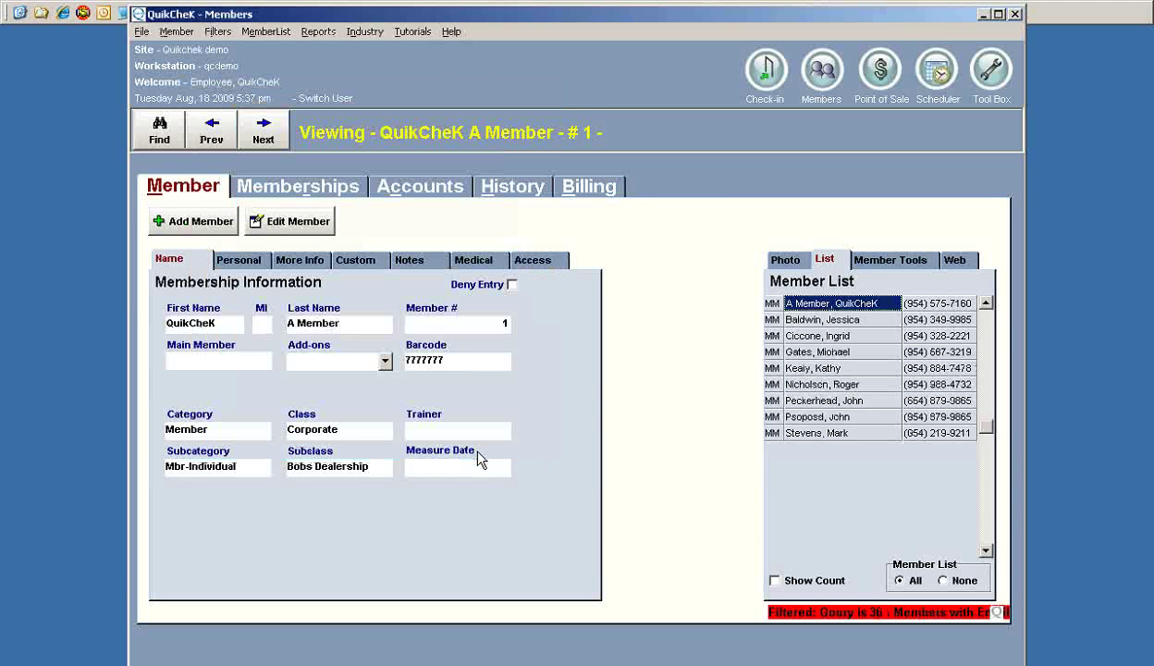